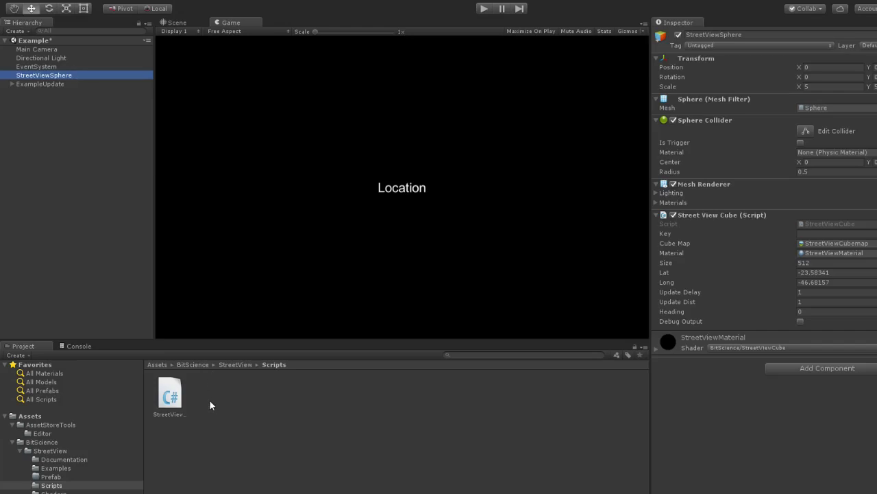
- Browse the package's Documentation and Scripts folders, view the StreetViewCube script, and reselect StreetViewSphere
left_click(67, 461)
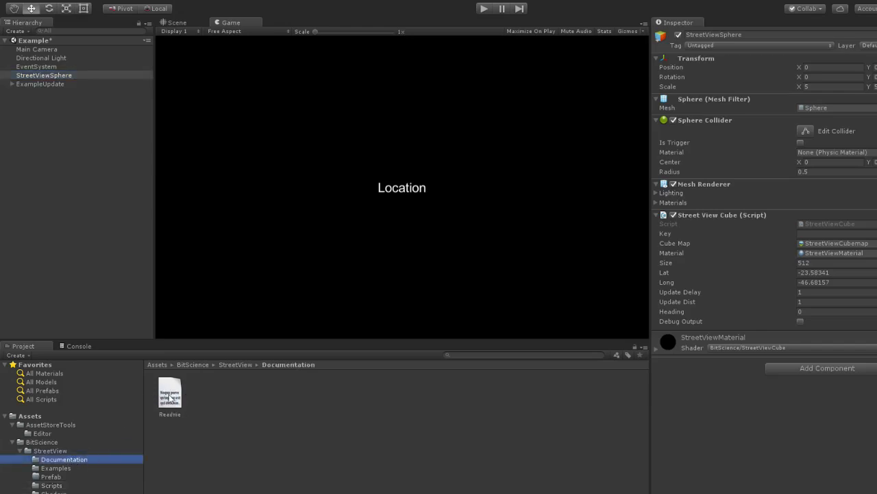
left_click(52, 440)
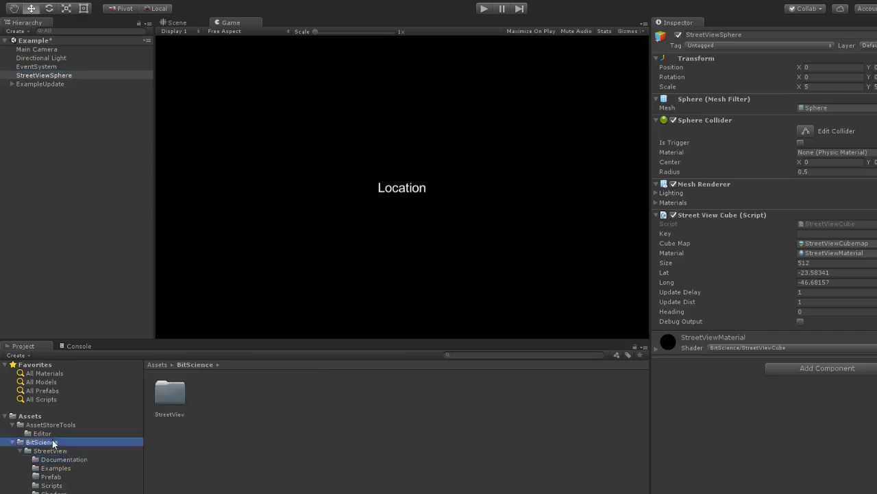
left_click(68, 459)
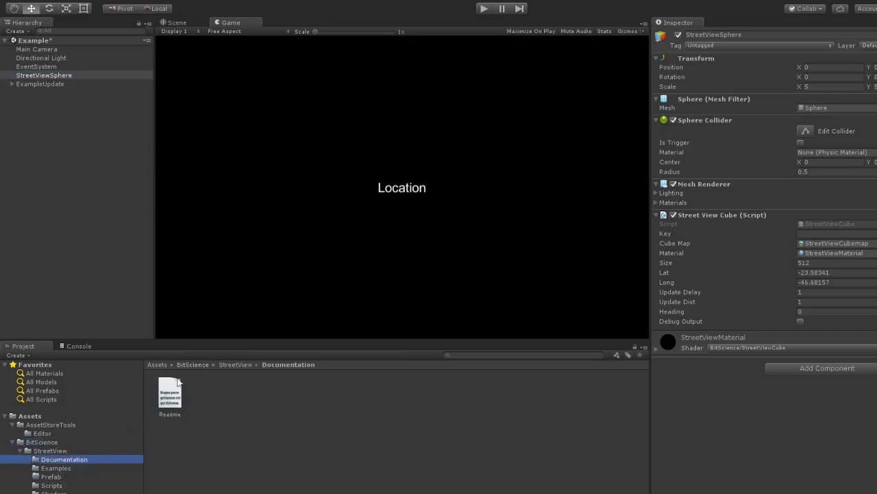
left_click(52, 485)
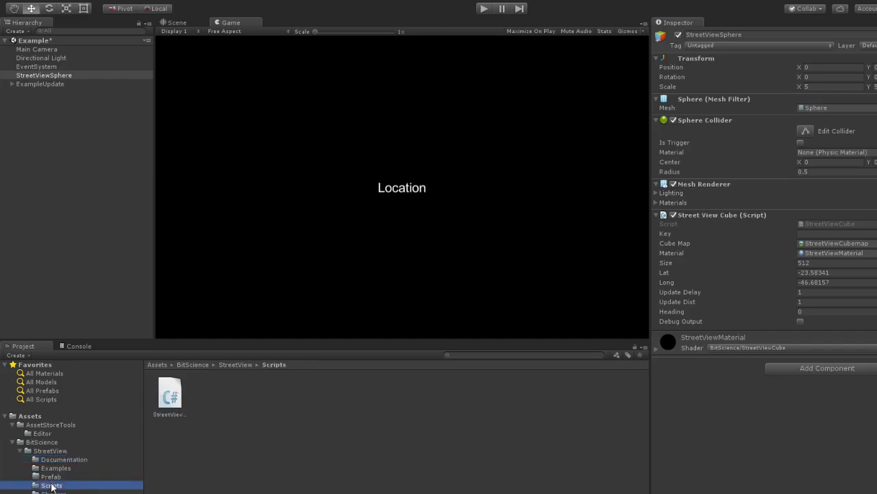
left_click(172, 398)
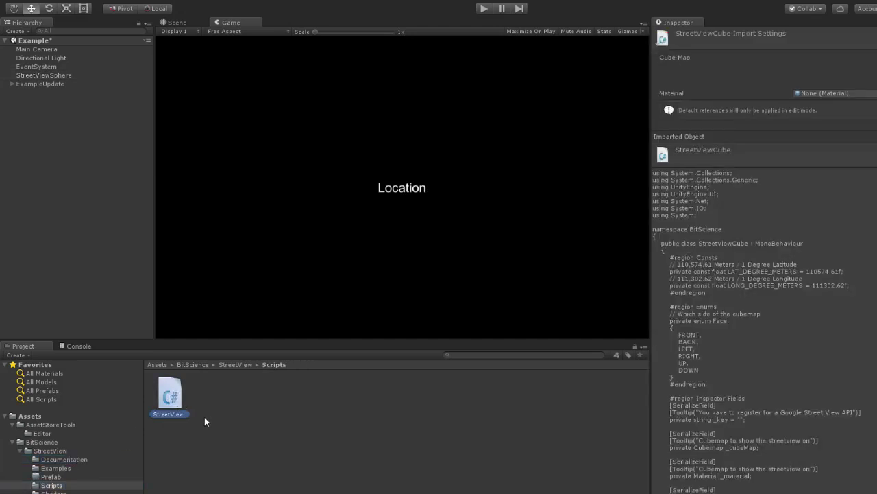
left_click(85, 173)
left_click(64, 75)
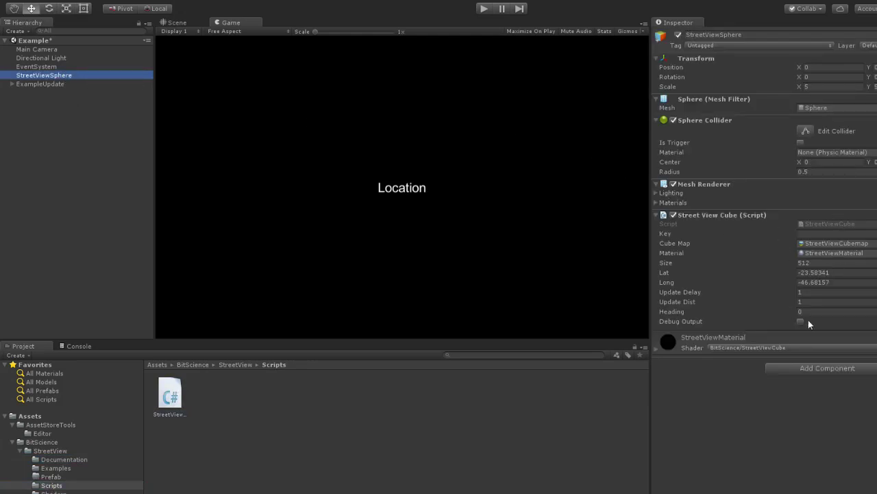
- Fill in the Street View API key, cubemap size, latitude and longitude, then run the scene in a wider Game view
left_click(825, 233)
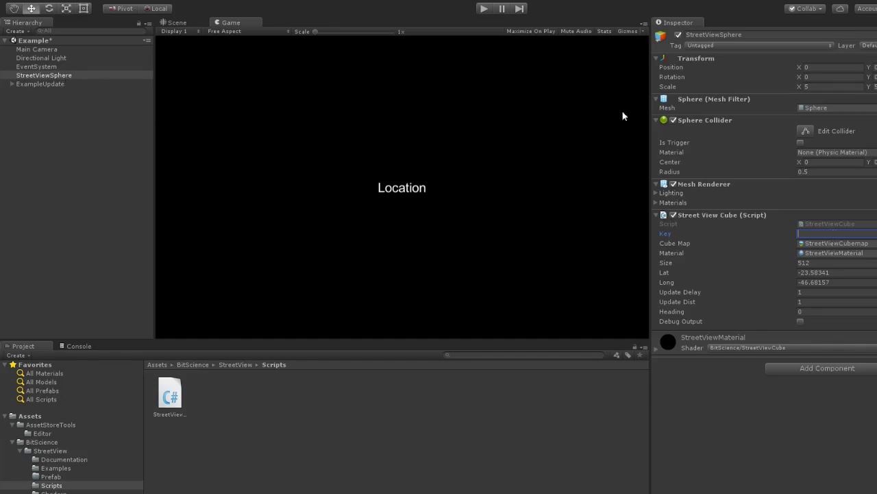
left_click(822, 262)
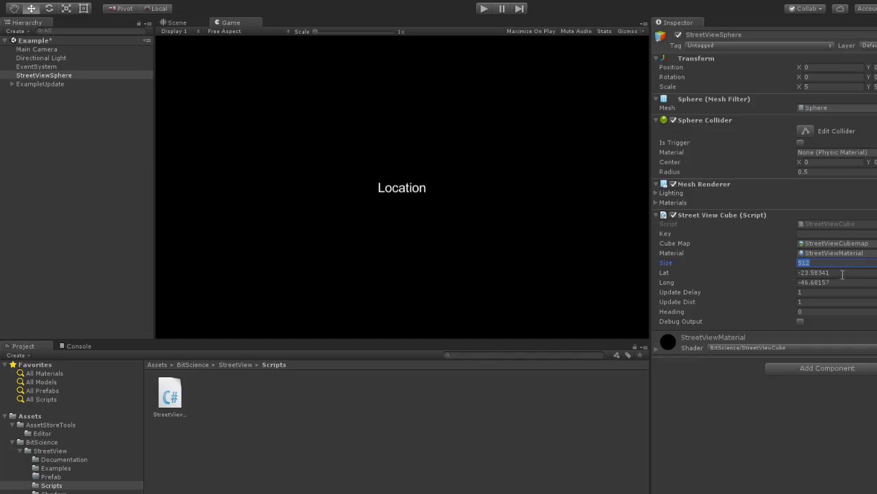
key("Tab")
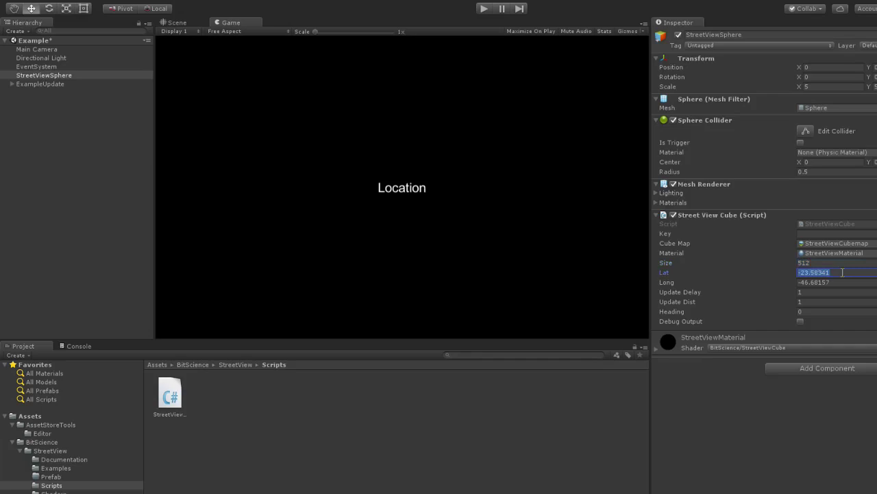
key("Tab")
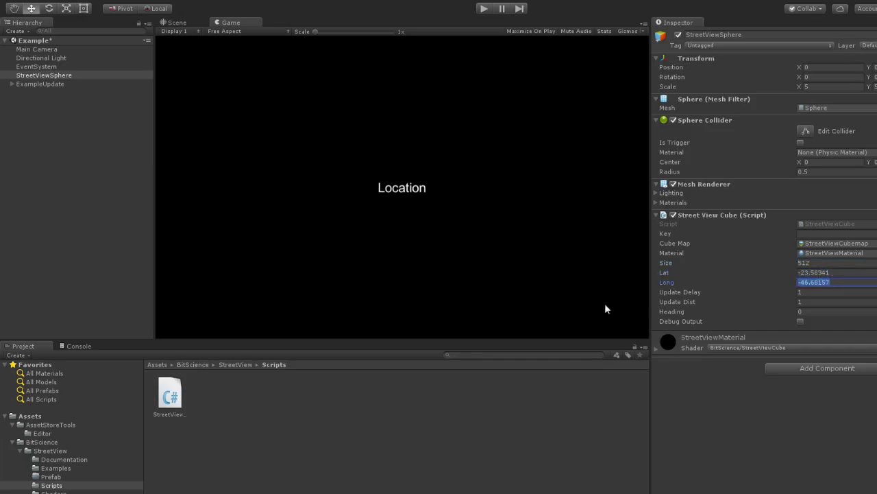
key("Return")
left_click_drag(651, 236, 794, 237)
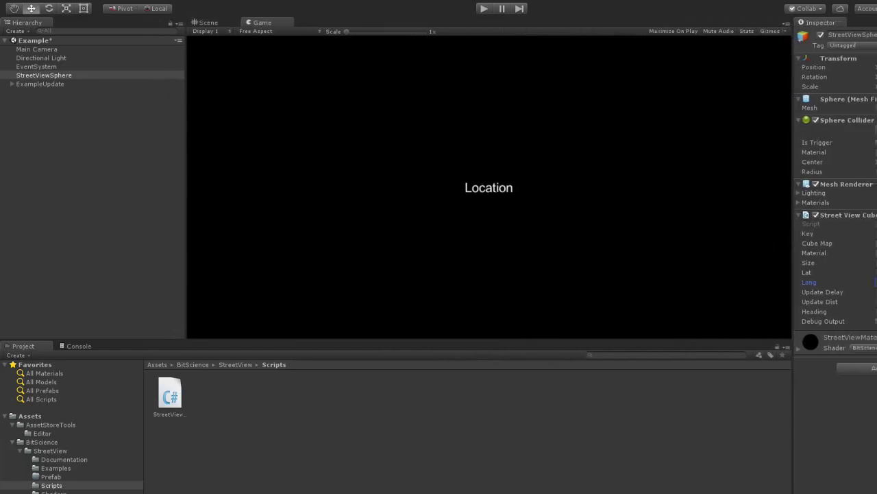
left_click(488, 8)
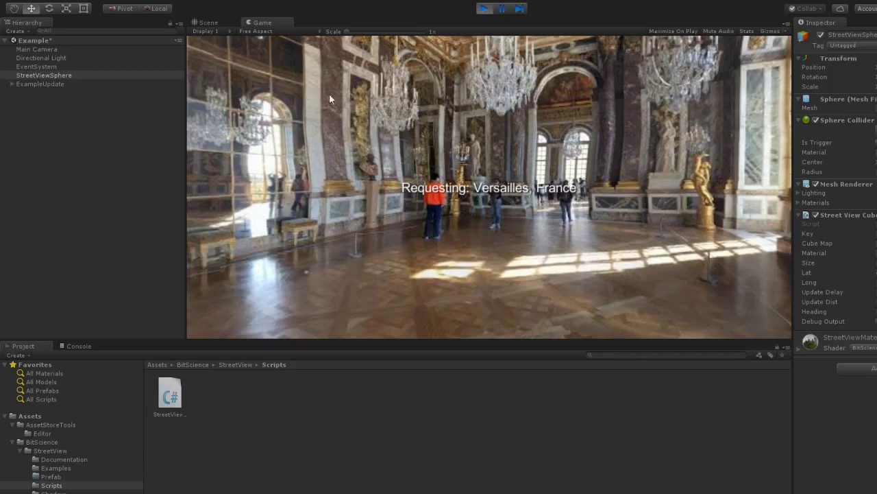
- In the Scene view, frame the StreetViewSphere and orbit and zoom around its streamed panorama
left_click(207, 22)
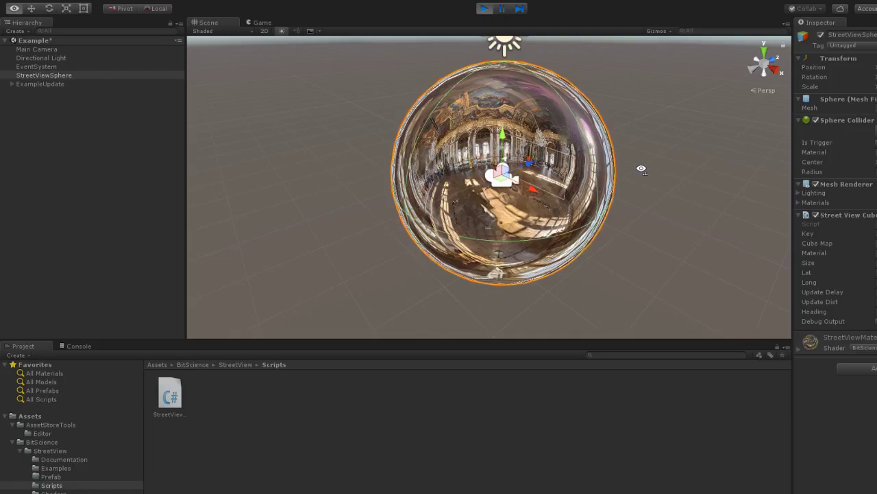
left_click_drag(640, 169, 608, 169, "alt")
scroll(548, 157, "up", 5)
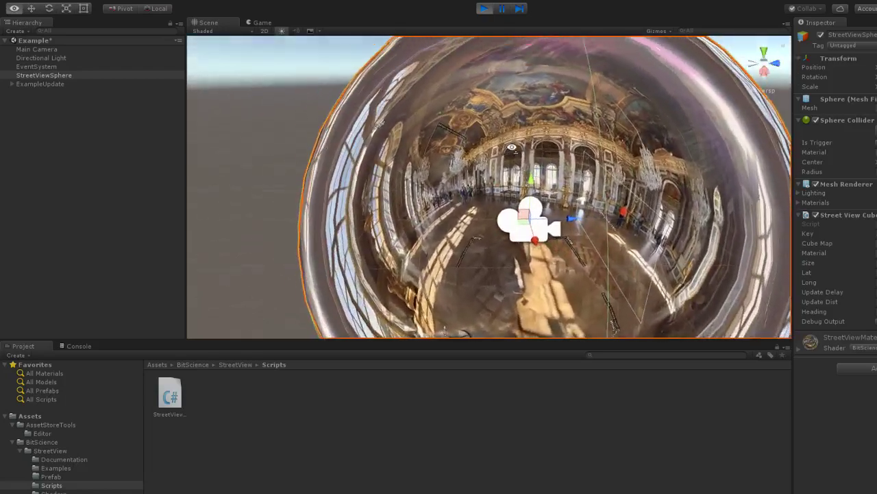
mouse_move(488, 144)
left_mouse_down("alt")
mouse_move(353, 155)
mouse_move(533, 180)
mouse_move(759, 165)
left_mouse_up("alt")
scroll(353, 155, "down", 3)
key("f")
scroll(792, 161, "up", 5)
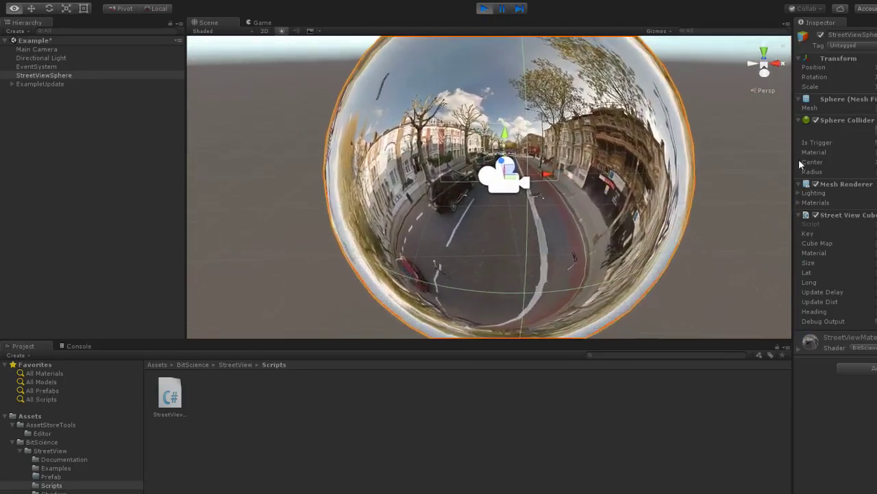
mouse_move(789, 151)
left_mouse_down("alt")
mouse_move(764, 167)
mouse_move(779, 134)
mouse_move(382, 172)
mouse_move(603, 173)
mouse_move(639, 165)
left_mouse_up("alt")
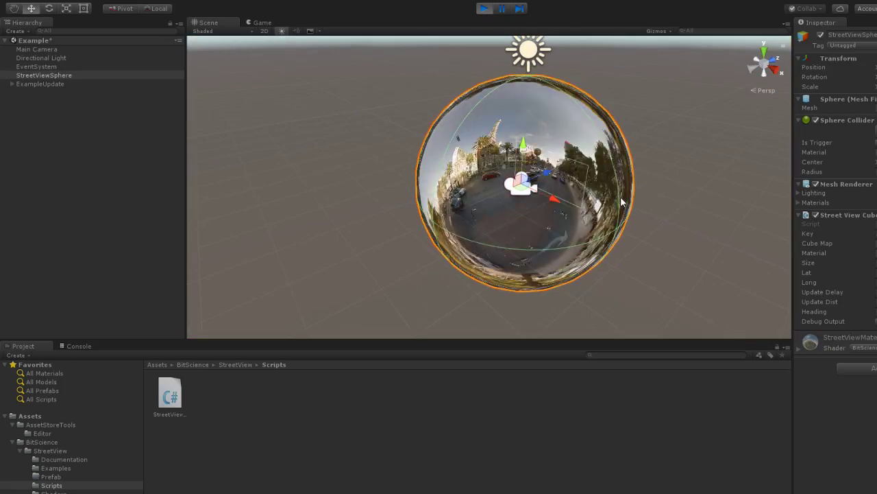
mouse_move(664, 210)
left_mouse_down("alt")
mouse_move(656, 204)
mouse_move(678, 217)
mouse_move(599, 210)
mouse_move(746, 202)
mouse_move(639, 194)
mouse_move(521, 203)
mouse_move(609, 205)
mouse_move(560, 203)
mouse_move(538, 235)
mouse_move(556, 251)
mouse_move(554, 215)
left_mouse_up("alt")
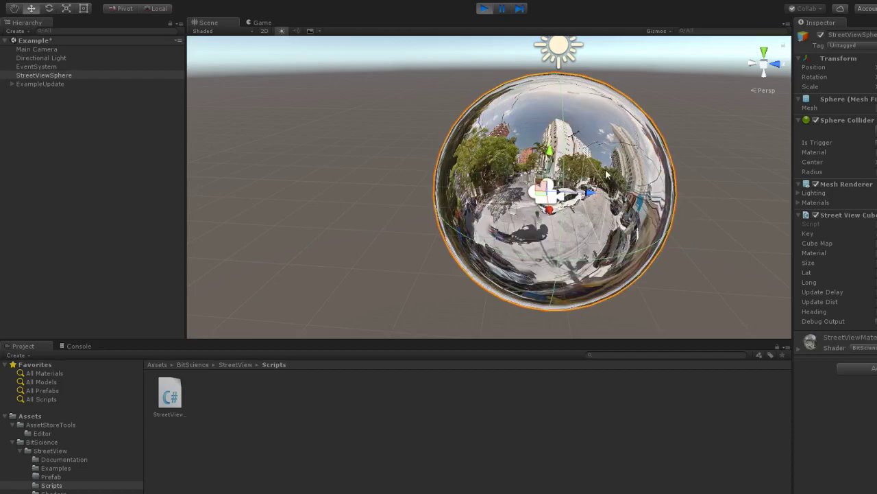
mouse_move(621, 186)
left_mouse_down("alt")
mouse_move(679, 189)
mouse_move(717, 176)
left_mouse_up("alt")
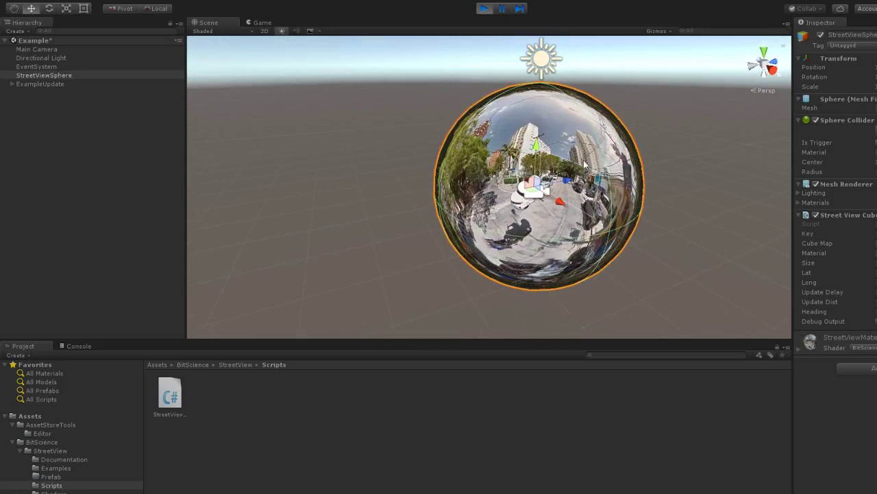
mouse_move(676, 169)
left_mouse_down("alt")
mouse_move(622, 170)
mouse_move(666, 172)
mouse_move(683, 189)
left_mouse_up("alt")
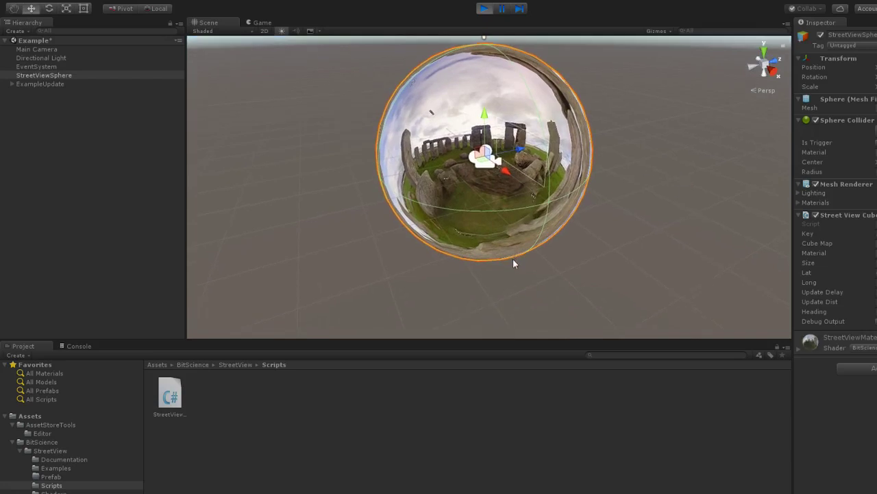